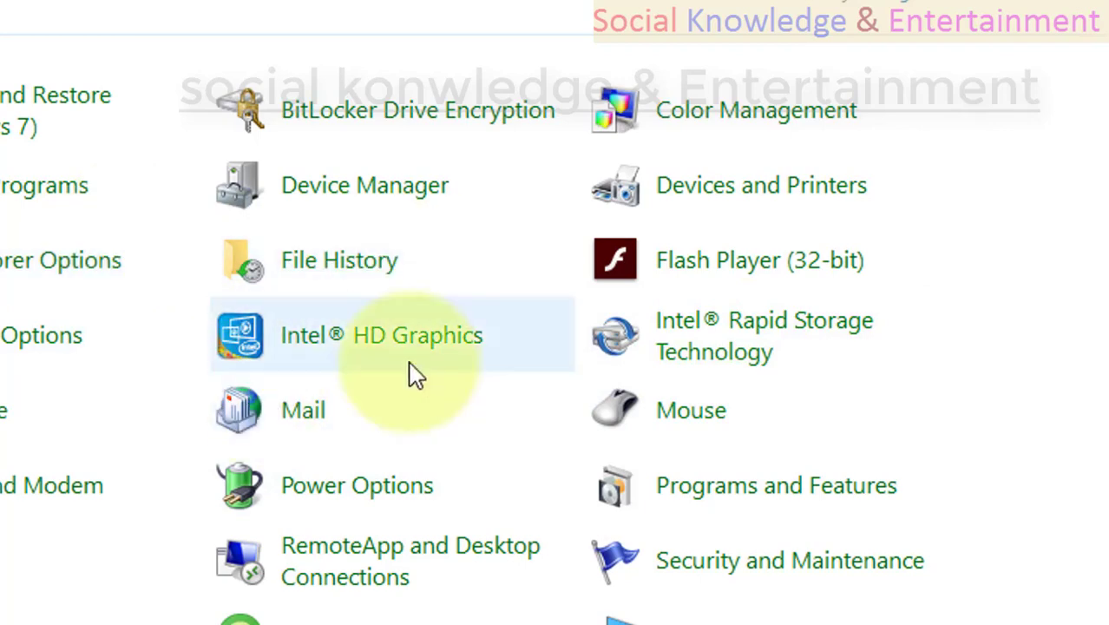
# Step: Open Administrative Tools from the Control Panel items to view its shortcuts, and return to the Control Panel
pyautogui.click(334, 335)
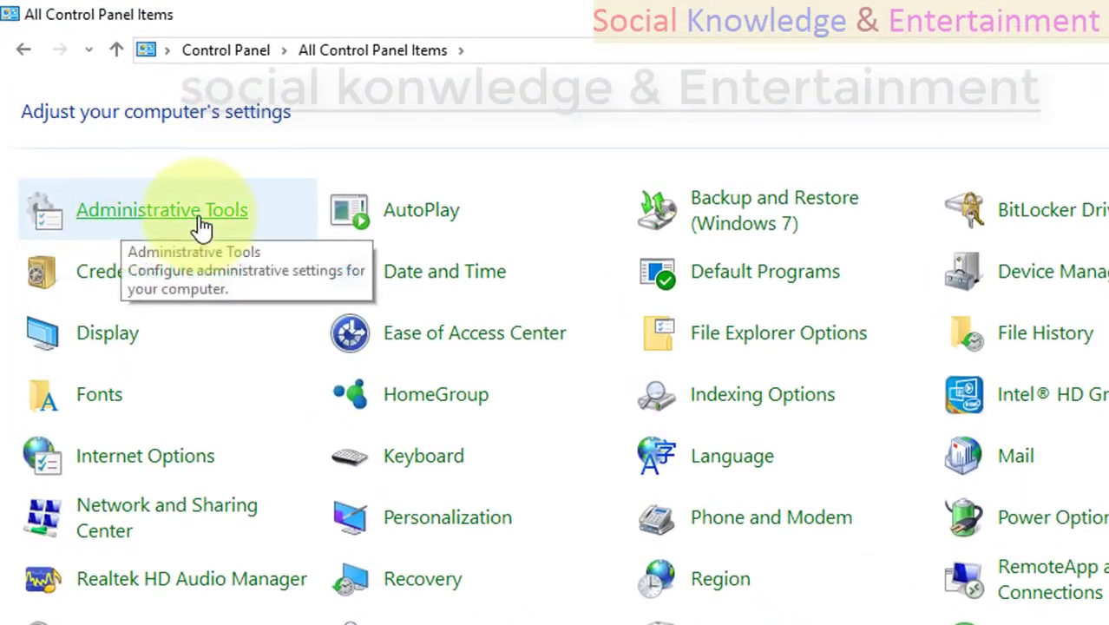
pyautogui.click(173, 214)
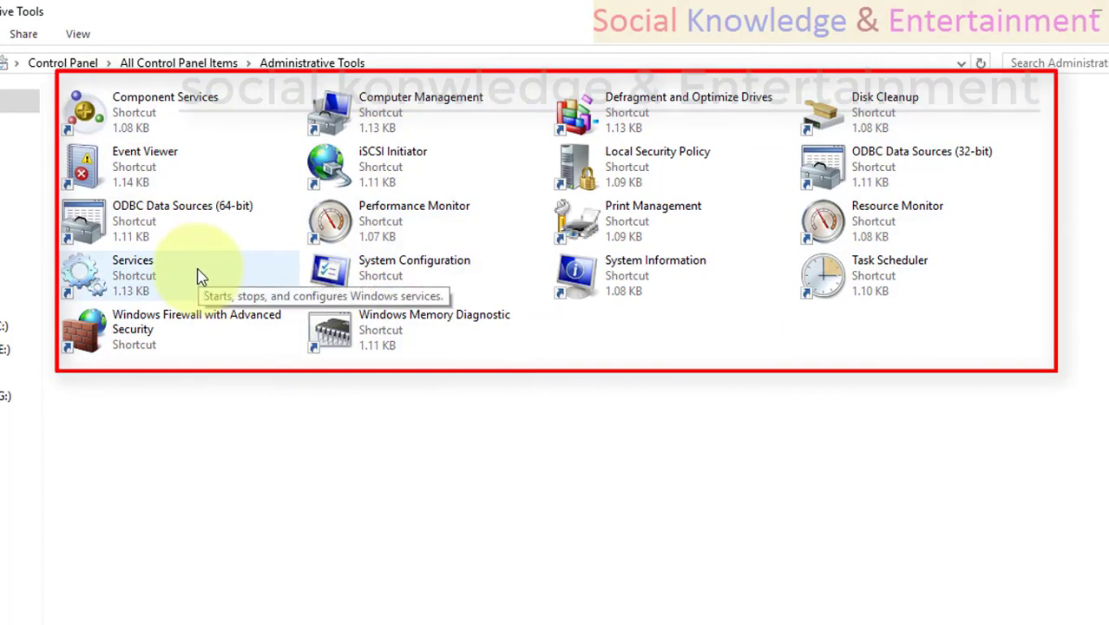
pyautogui.click(69, 63)
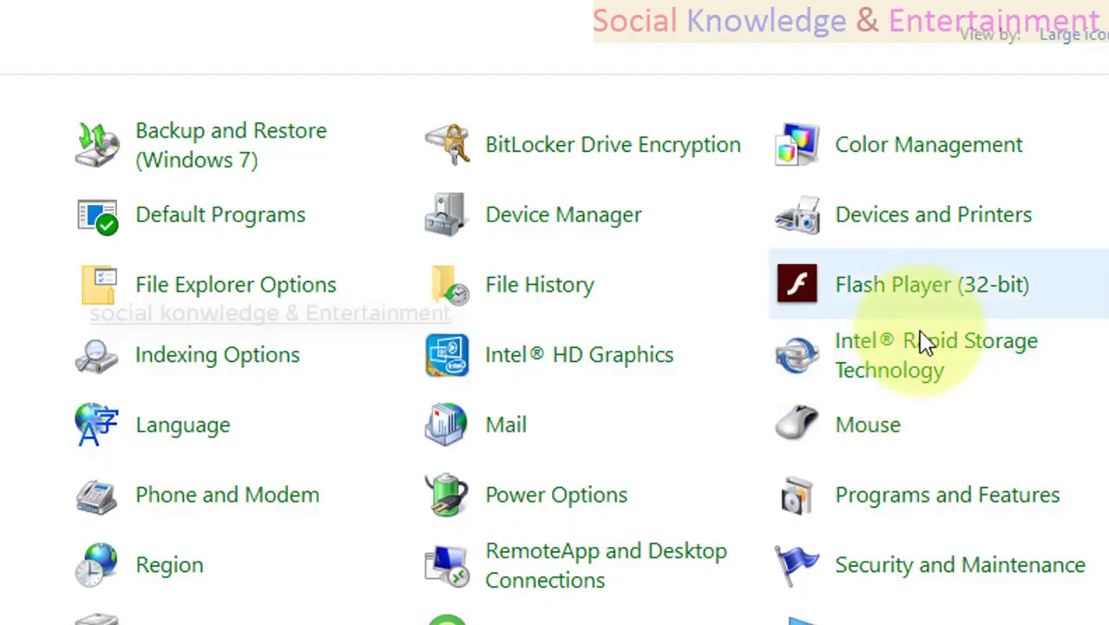
# Step: Open Intel Rapid Storage Technology at full-screen size and view the details of the 466 GB SATA system disk
pyautogui.click(931, 376)
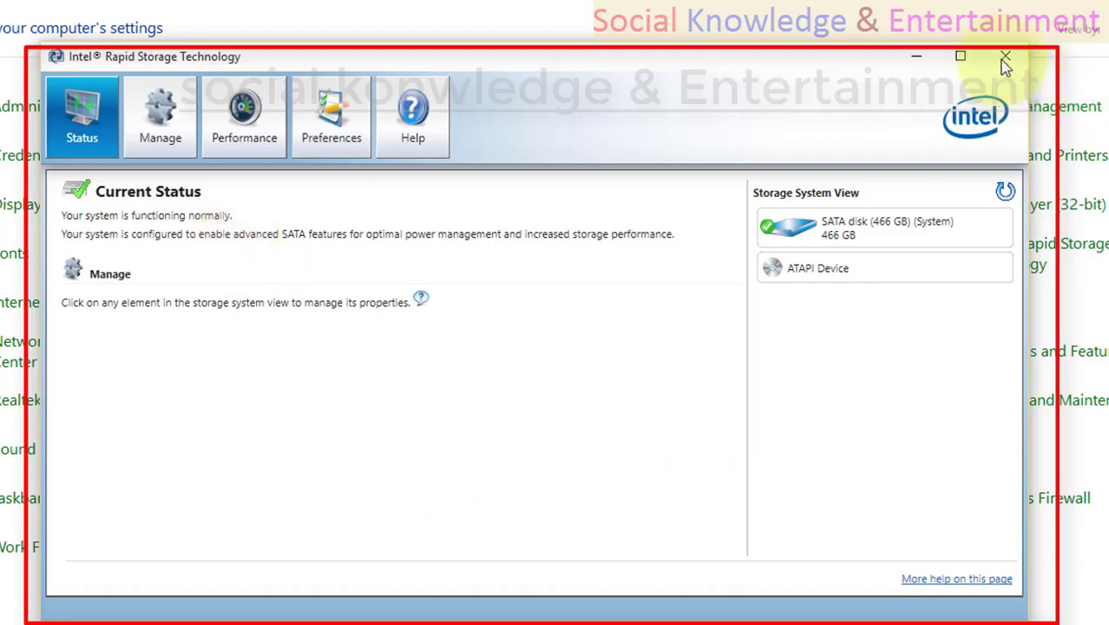
pyautogui.click(960, 56)
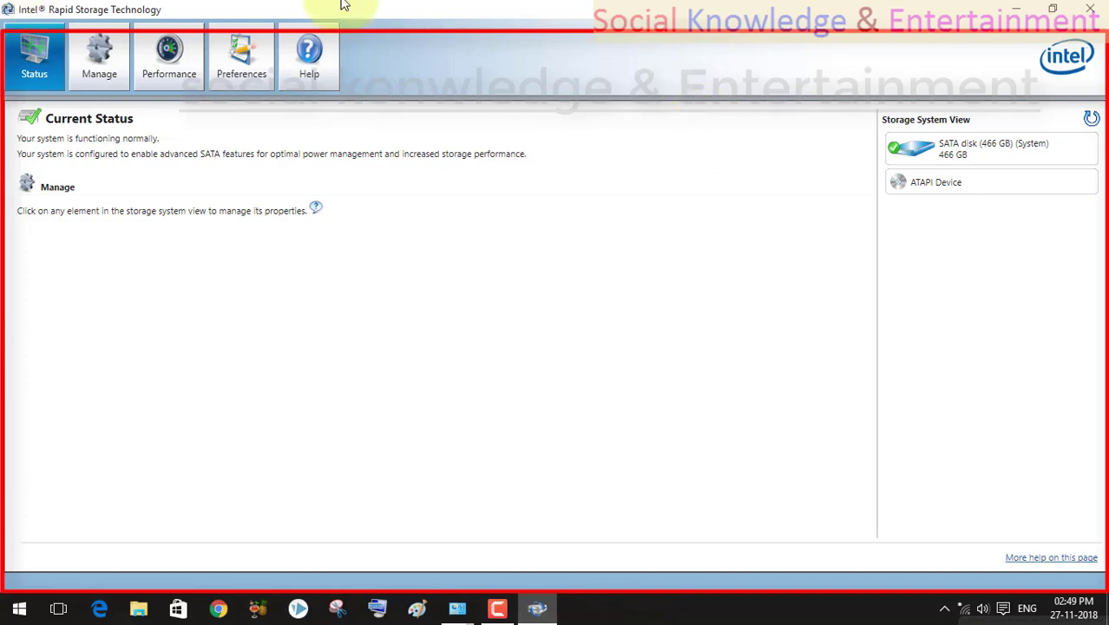
pyautogui.moveTo(927, 163)
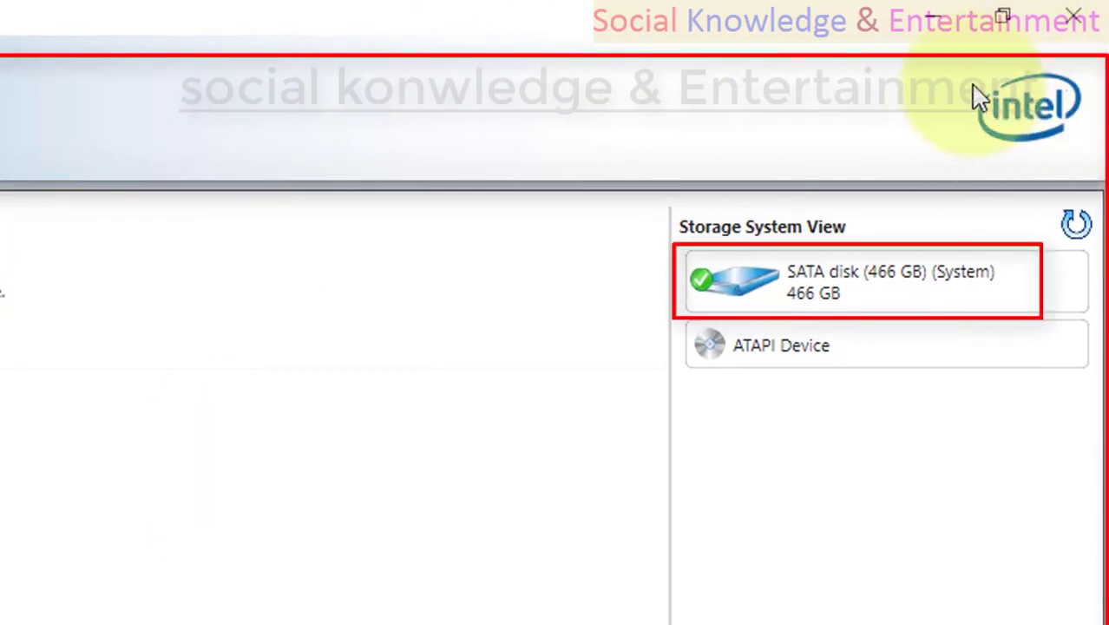
pyautogui.moveTo(816, 303)
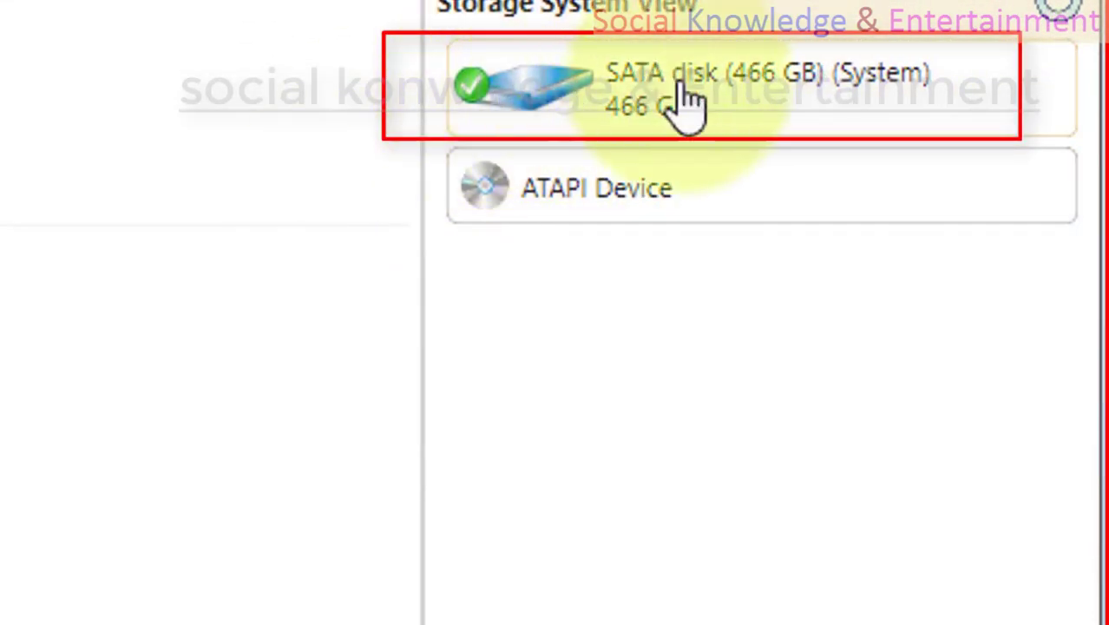
pyautogui.moveTo(712, 178)
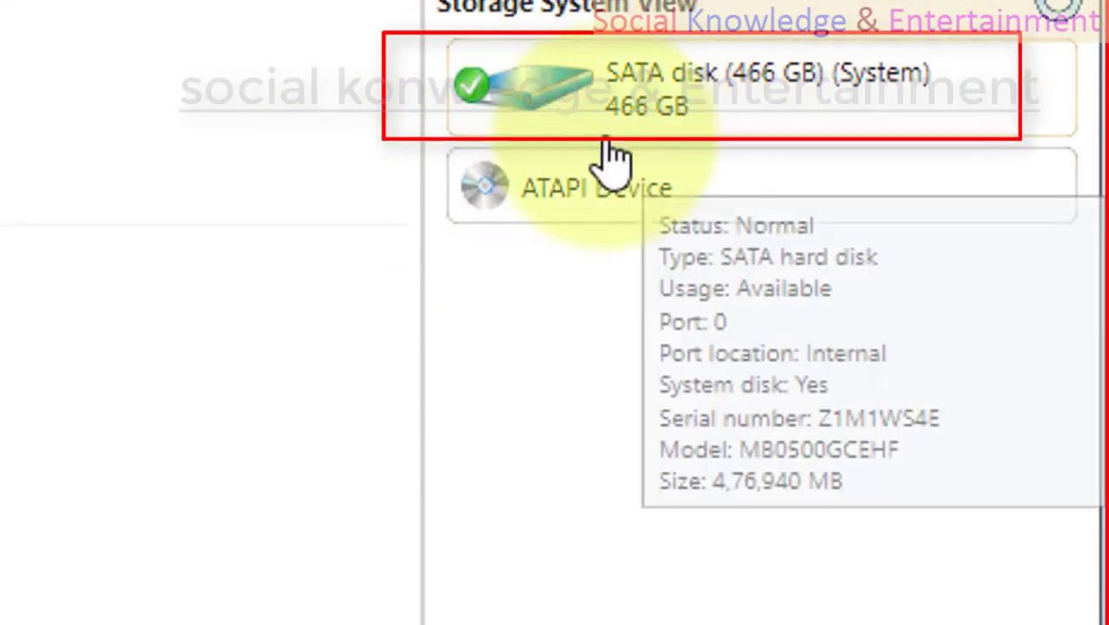
pyautogui.moveTo(612, 135)
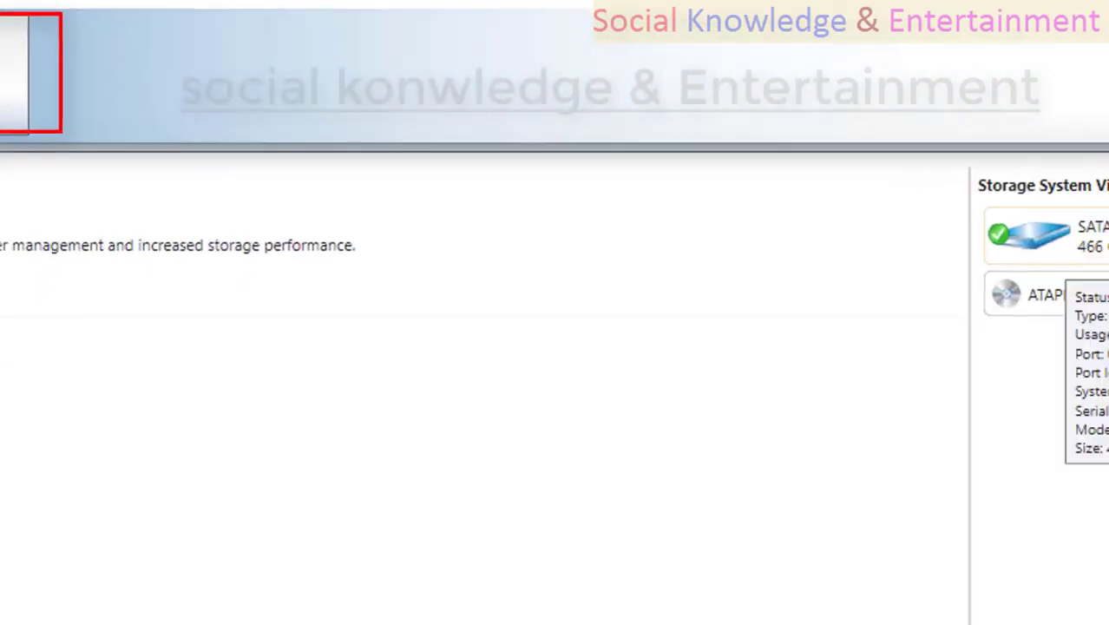
# Step: View the SATA disk's properties, return to the current status, and consult the help topic on managing the storage system
pyautogui.click(1095, 231)
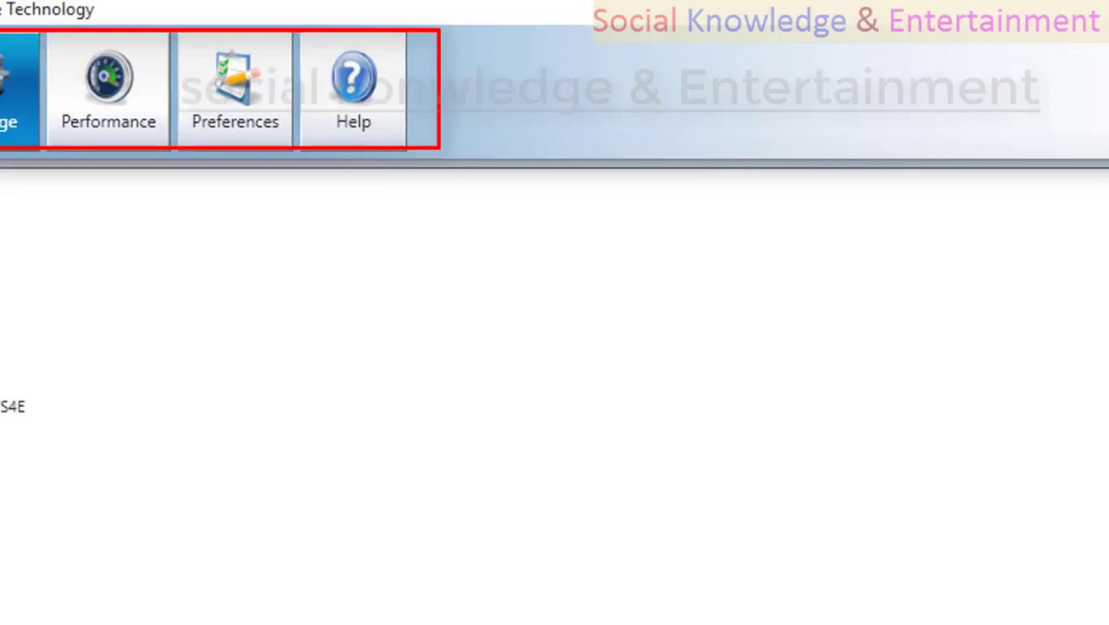
pyautogui.click(51, 108)
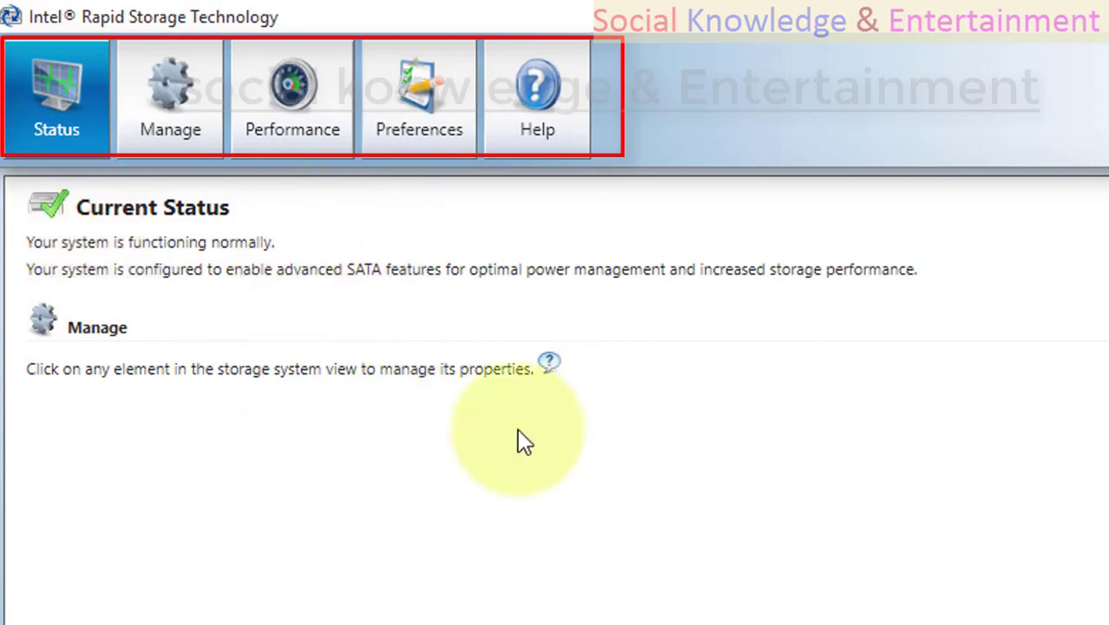
pyautogui.click(549, 364)
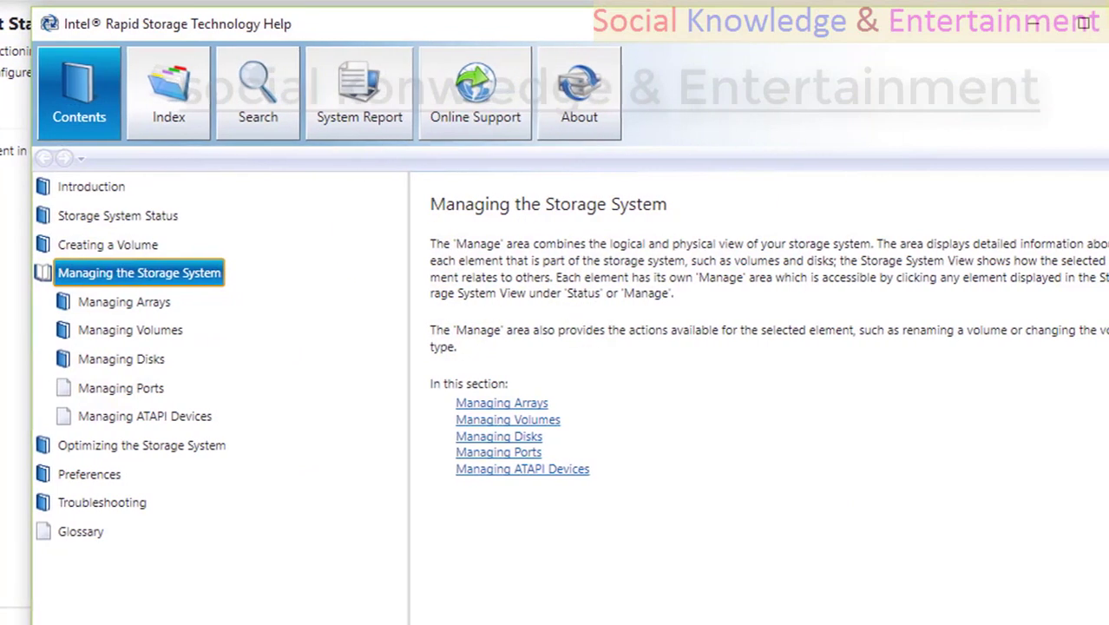
pyautogui.click(1102, 17)
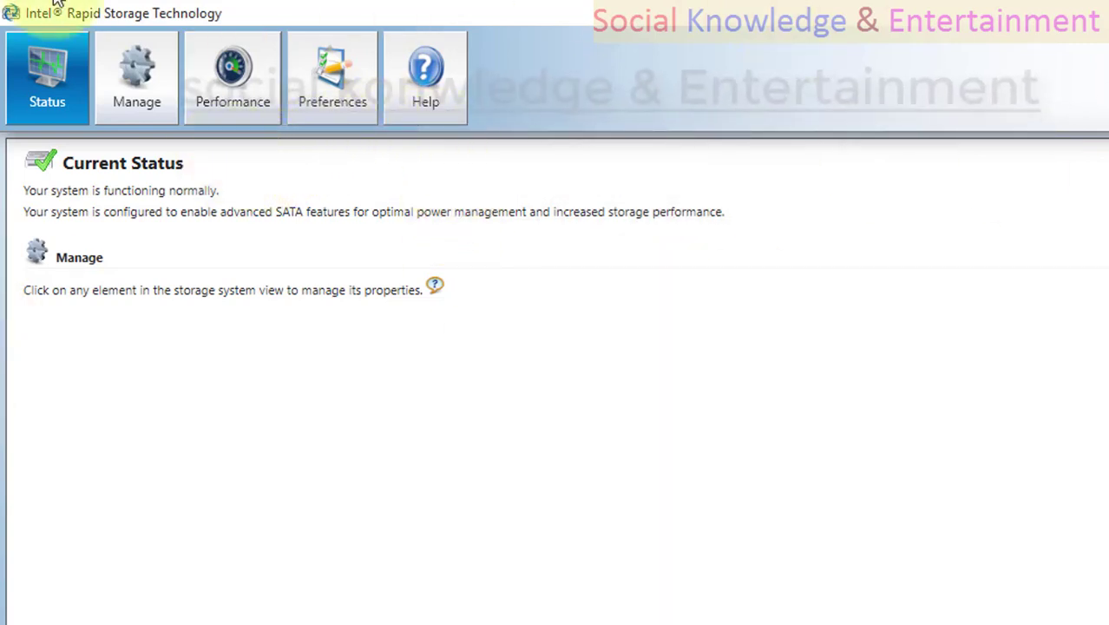
# Step: Examine the Manage Disk information for the SATA disk, including its advanced details
pyautogui.click(127, 67)
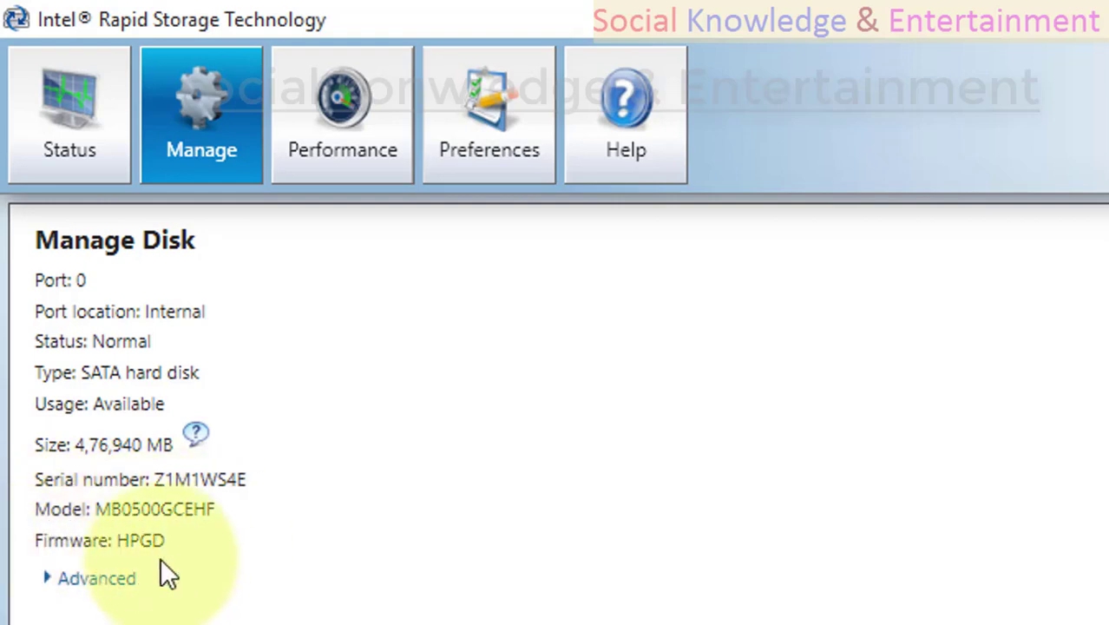
pyautogui.click(43, 577)
pyautogui.click(74, 577)
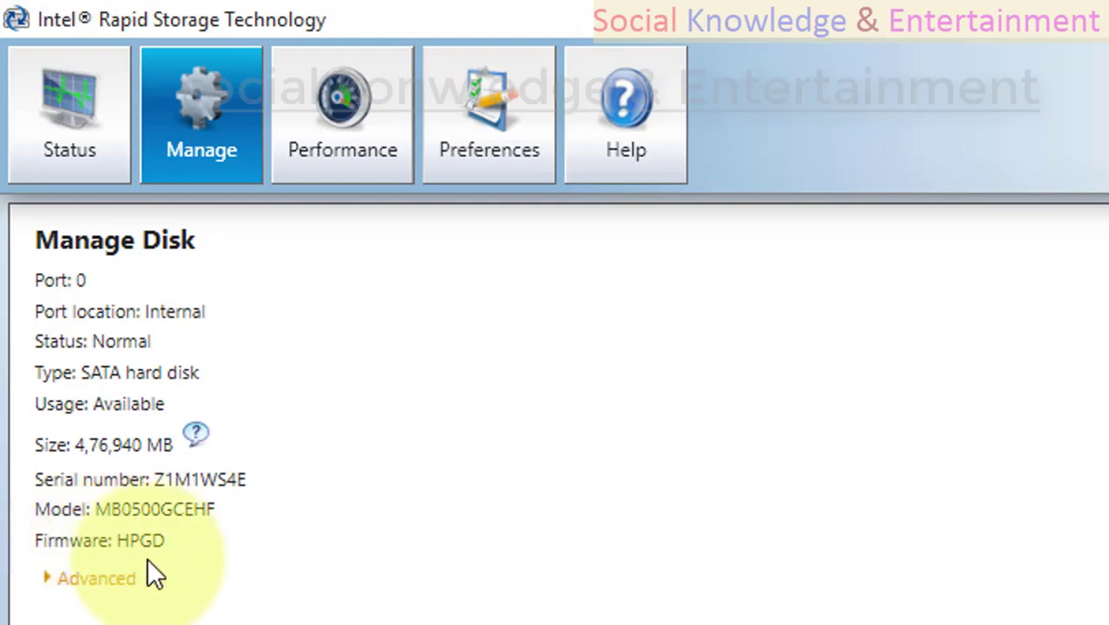
pyautogui.click(103, 579)
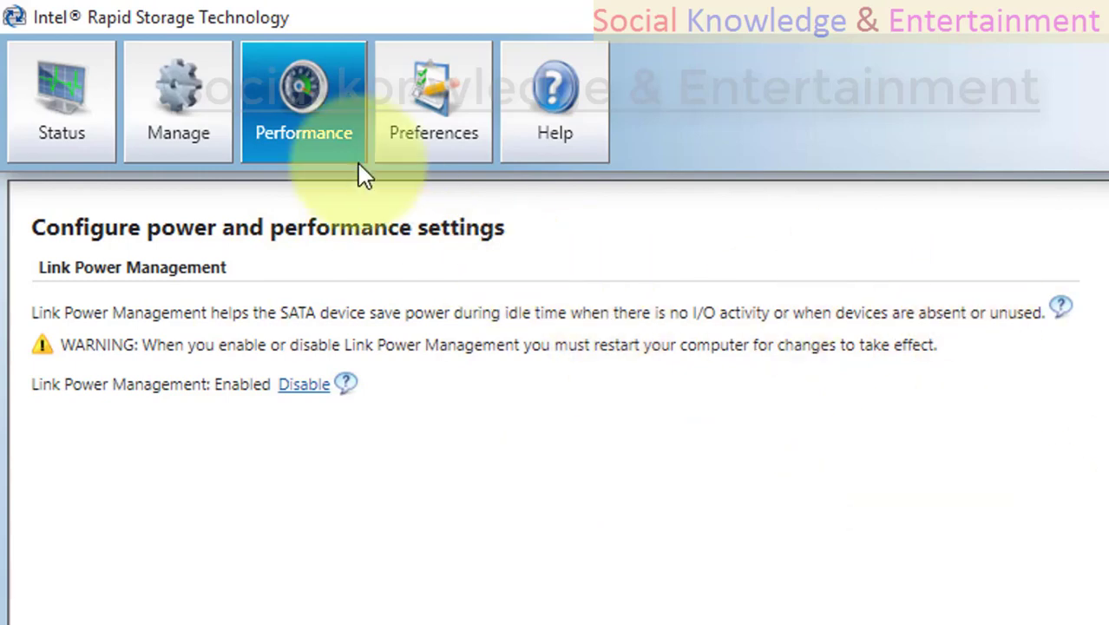
# Step: View the system preferences and toggle the notification area icon option, leaving it enabled
pyautogui.click(405, 100)
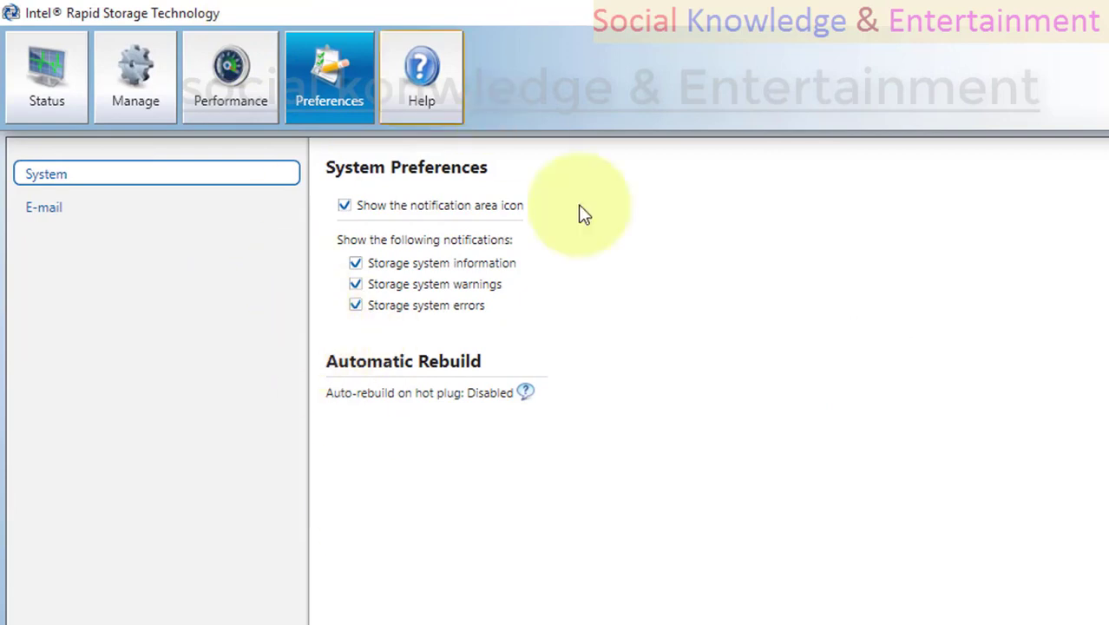
pyautogui.click(344, 205)
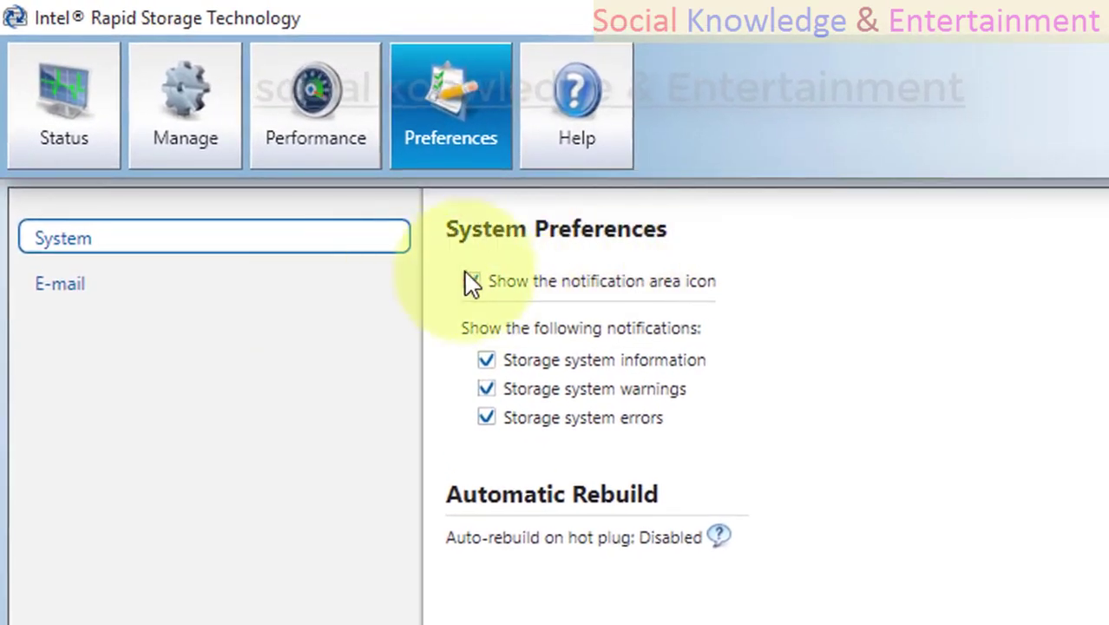
pyautogui.click(472, 282)
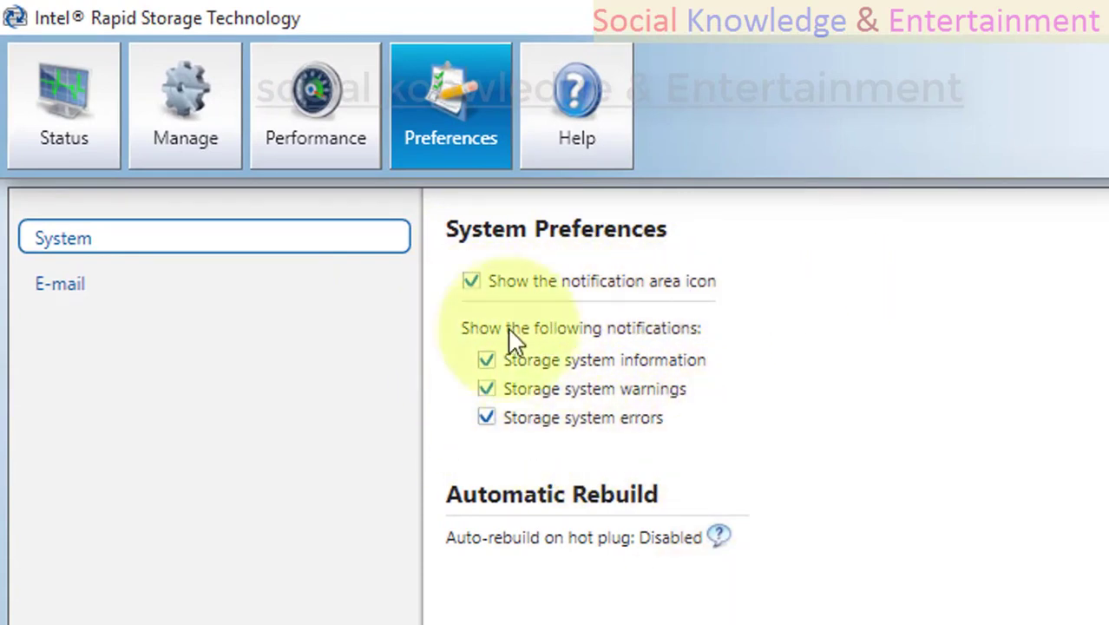
# Step: Open the Intel Rapid Storage Technology help and browse topics including Storage System Status, Troubleshooting, Creating a Volume and Understanding the Application
pyautogui.click(577, 104)
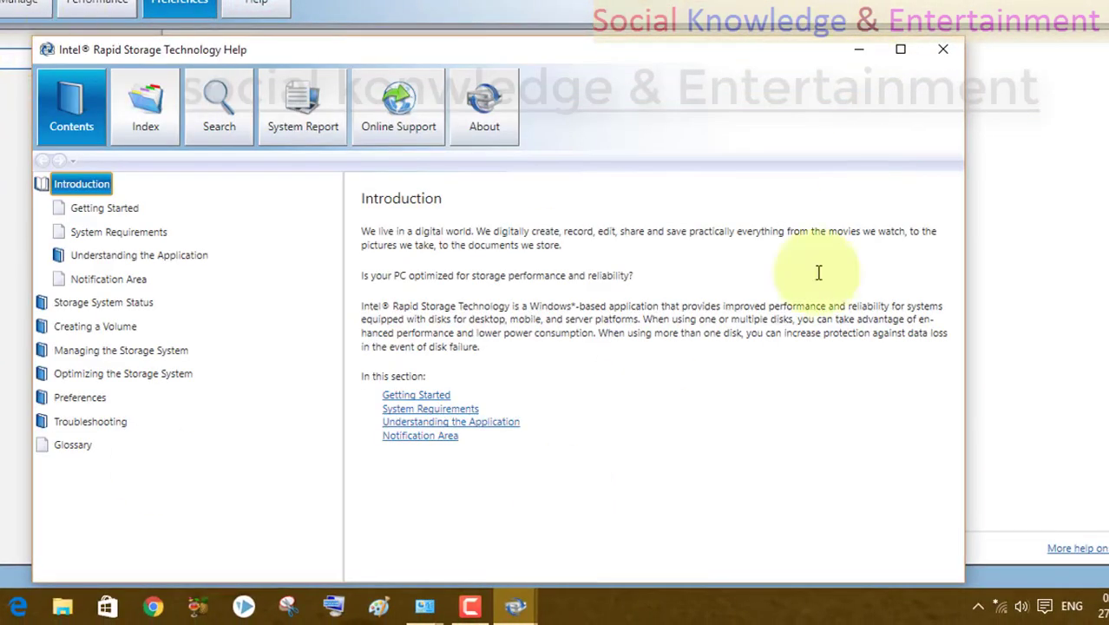
pyautogui.click(52, 303)
pyautogui.click(54, 350)
pyautogui.click(59, 373)
pyautogui.click(88, 421)
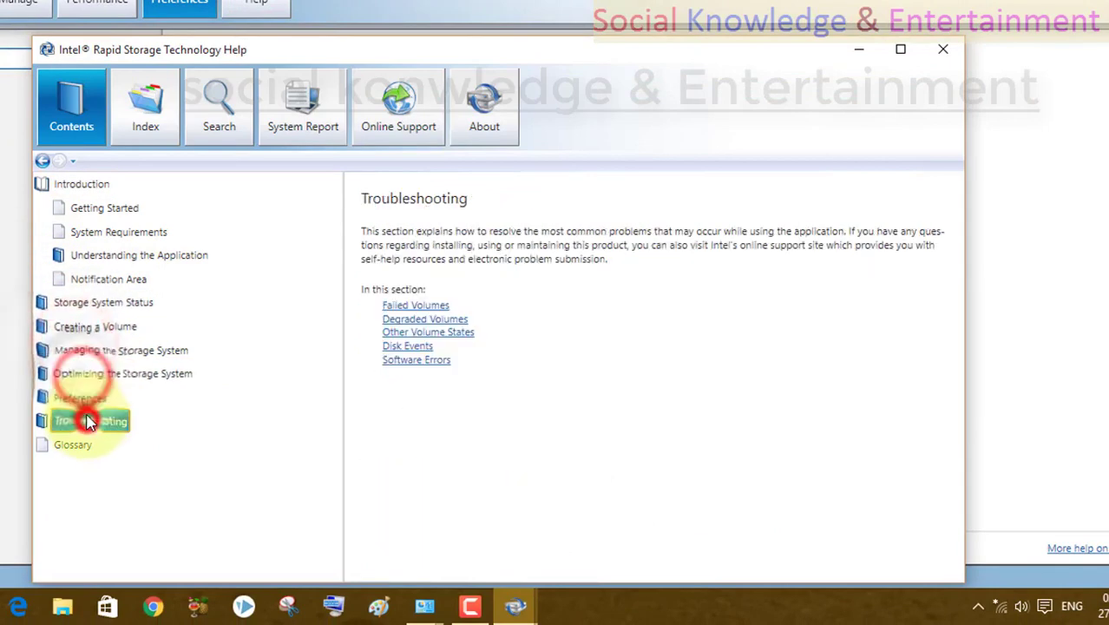
pyautogui.click(78, 375)
pyautogui.click(86, 327)
pyautogui.click(96, 254)
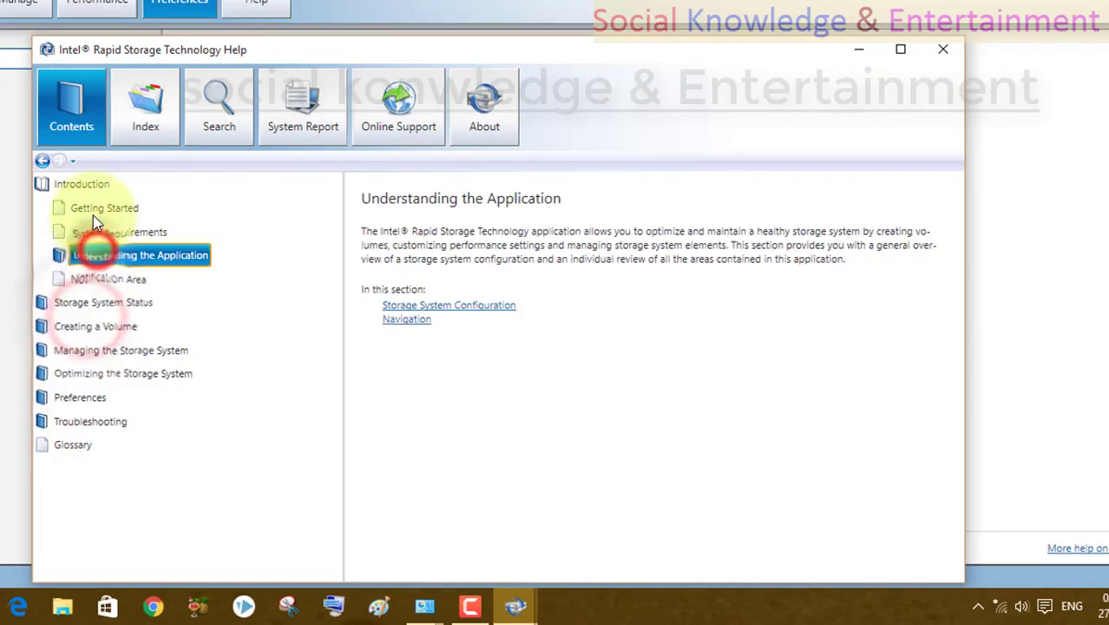
# Step: Read through the Getting Started help topic, covering RAID features, disk capacity, Dynamic Storage Accelerator, PCIe SSD support and AHCI-enabled systems
pyautogui.click(94, 211)
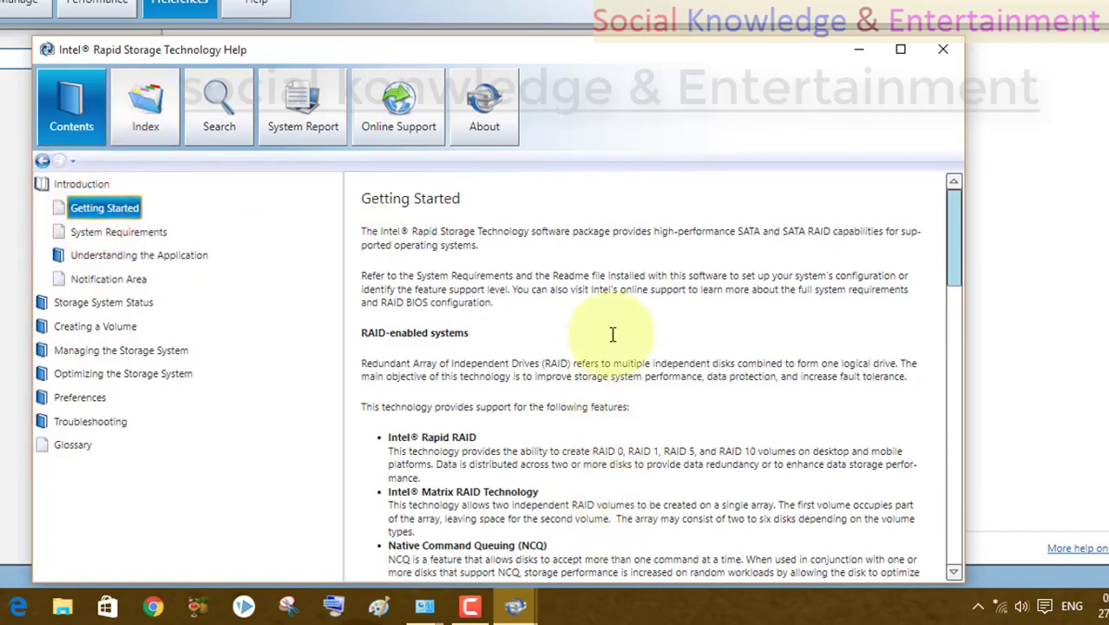
pyautogui.scroll(-3, 612, 334)
pyautogui.moveTo(424, 388); pyautogui.dragTo(538, 388)
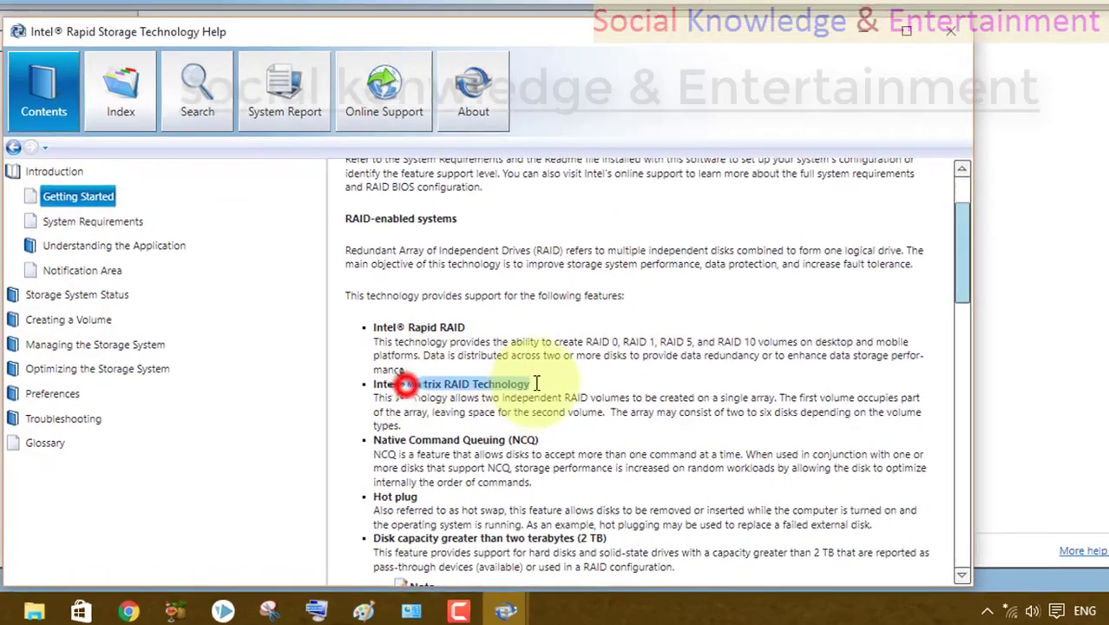
pyautogui.moveTo(546, 441); pyautogui.dragTo(434, 436)
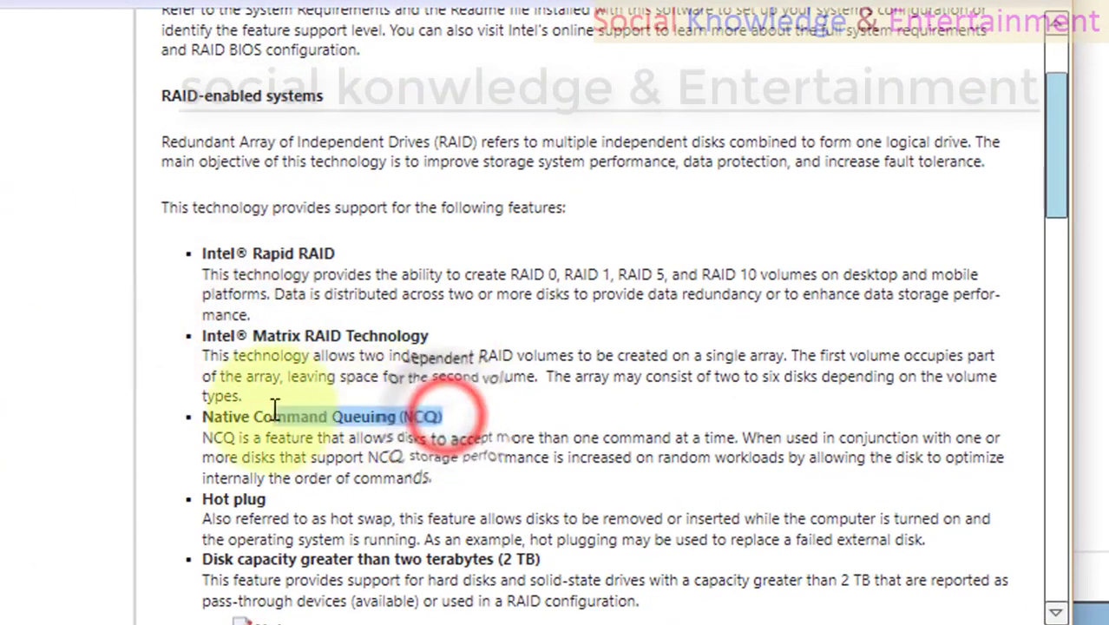
pyautogui.moveTo(504, 418); pyautogui.dragTo(186, 458)
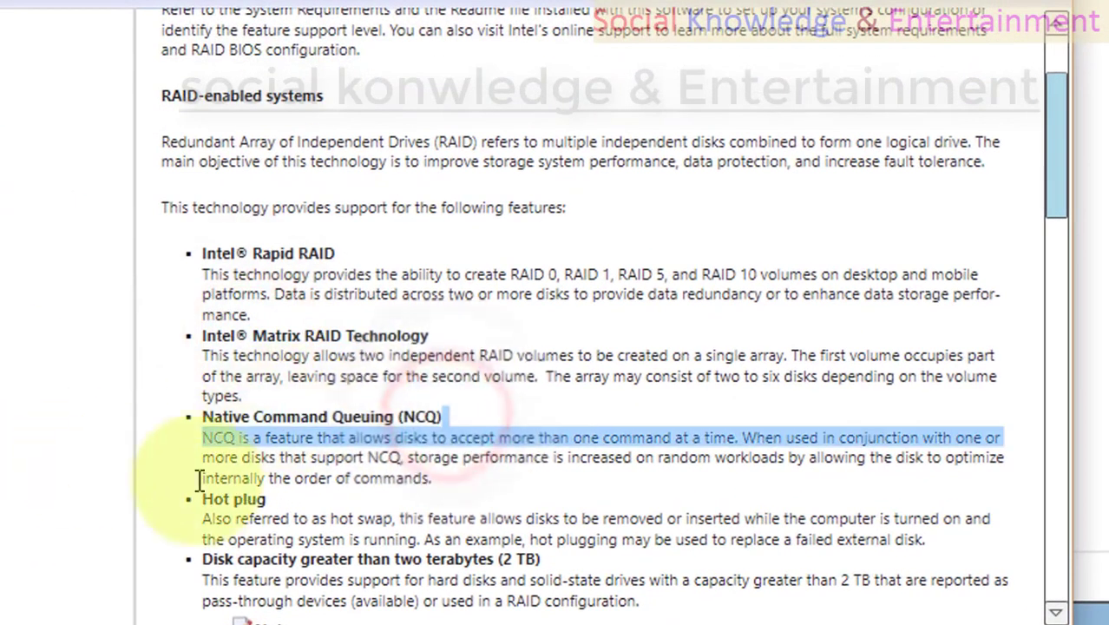
pyautogui.scroll(-3, 210, 471)
pyautogui.moveTo(317, 406); pyautogui.dragTo(141, 401)
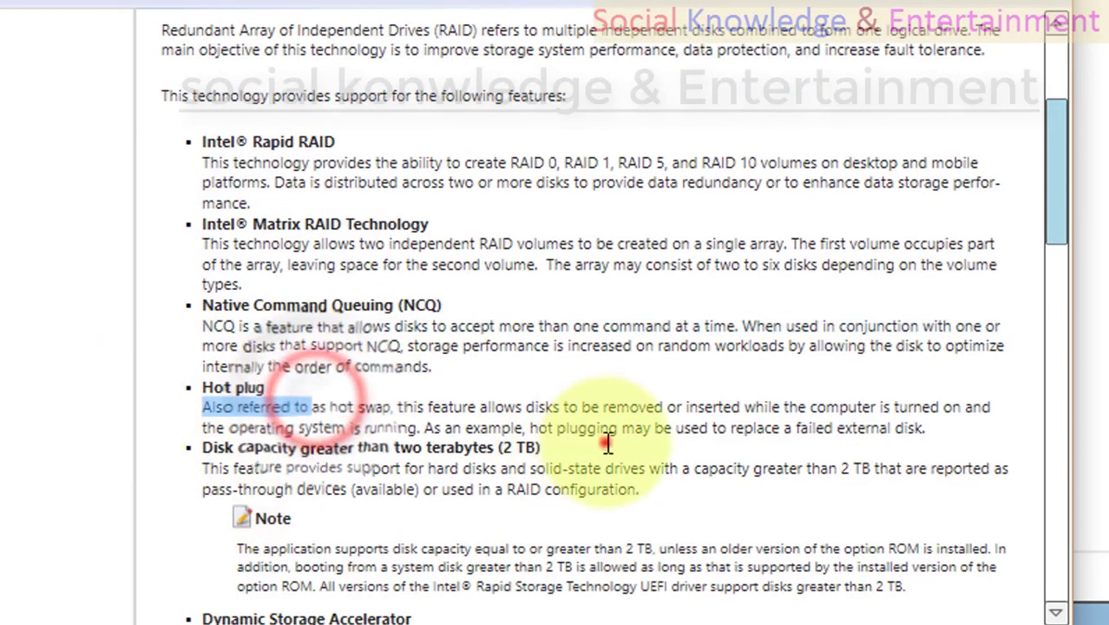
pyautogui.moveTo(538, 447); pyautogui.dragTo(227, 449)
pyautogui.scroll(-4, 230, 451)
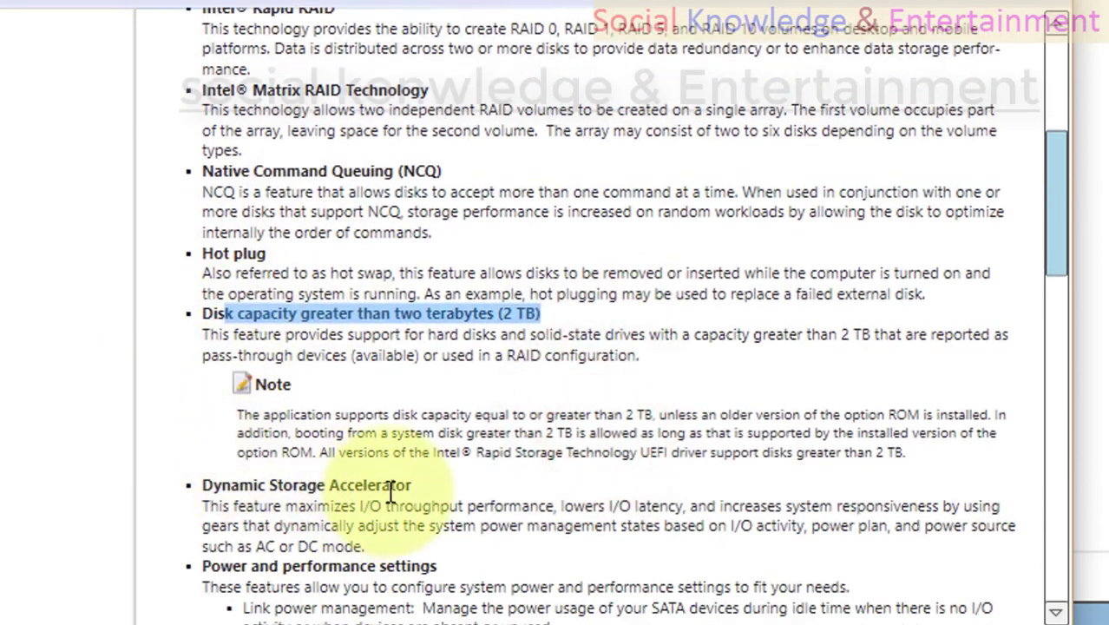
pyautogui.moveTo(412, 486); pyautogui.dragTo(168, 470)
pyautogui.scroll(-10, 294, 497)
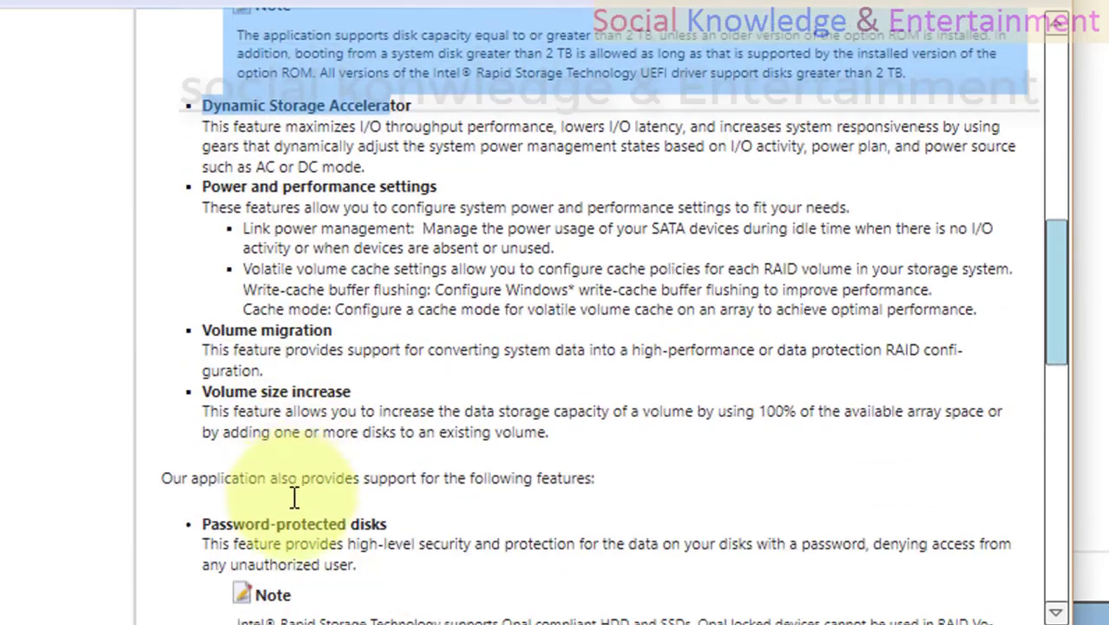
pyautogui.scroll(-18, 294, 497)
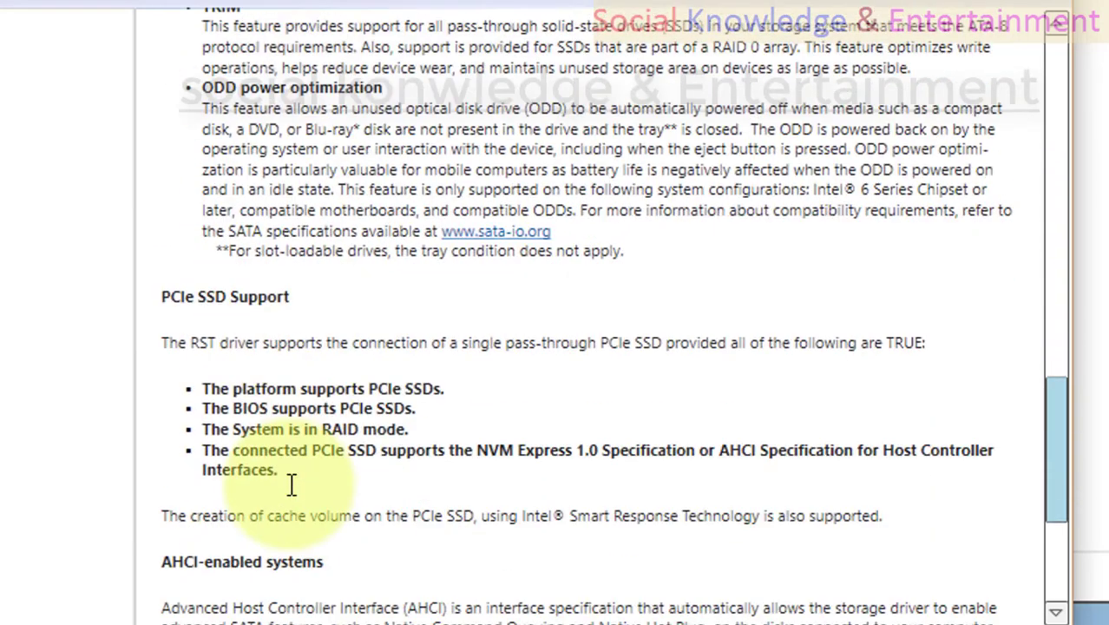
pyautogui.scroll(-9, 291, 485)
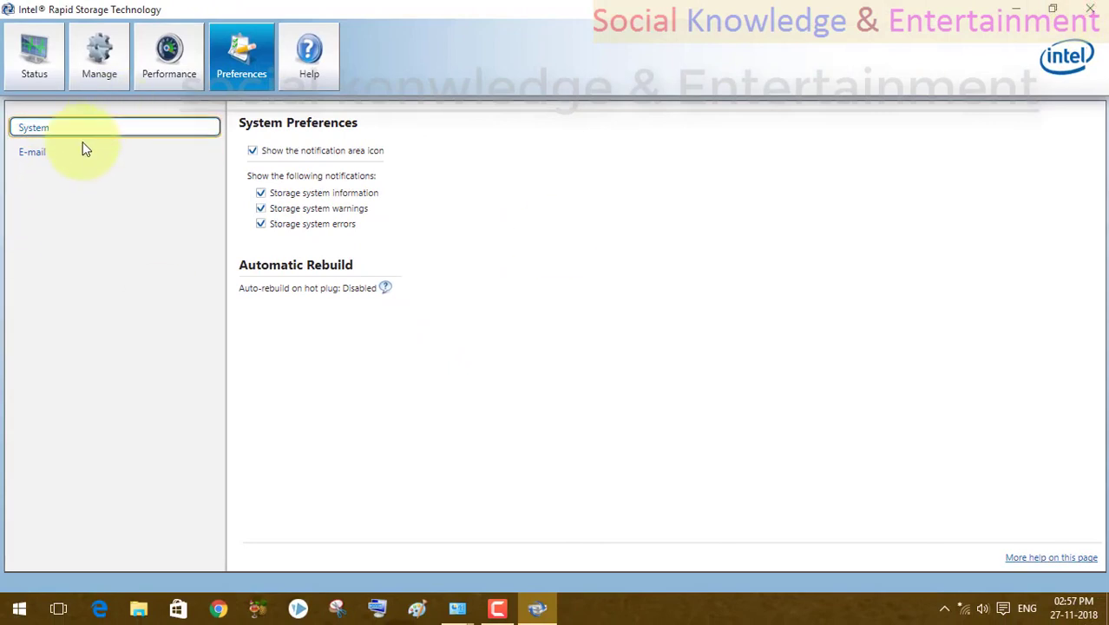
# Step: Examine the e-mail notification preferences and close Intel Rapid Storage Technology
pyautogui.click(42, 153)
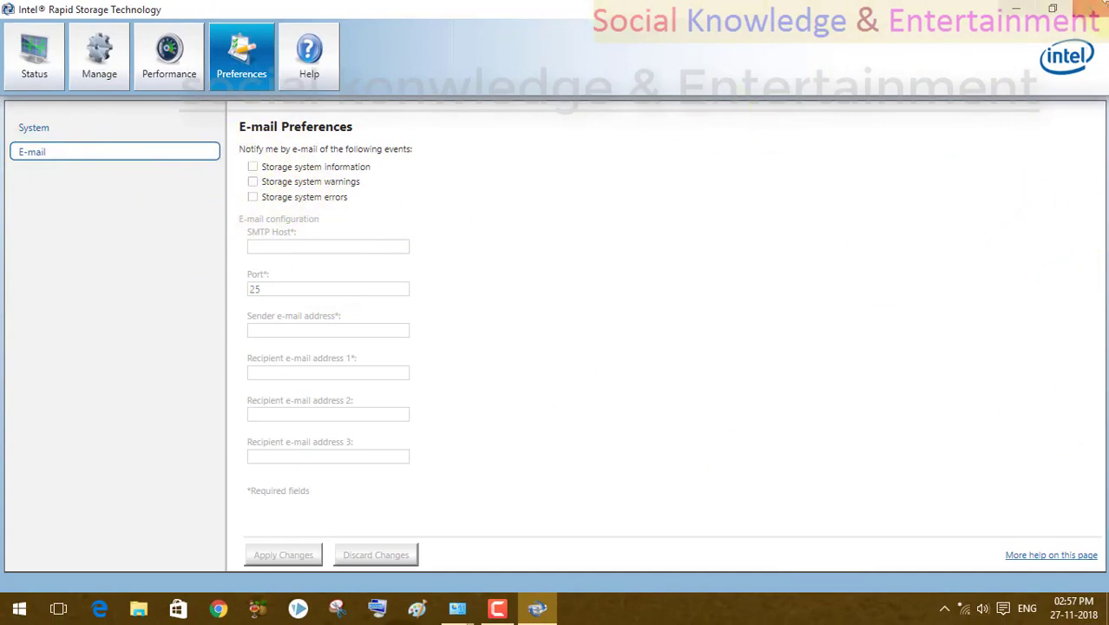
pyautogui.click(1077, 9)
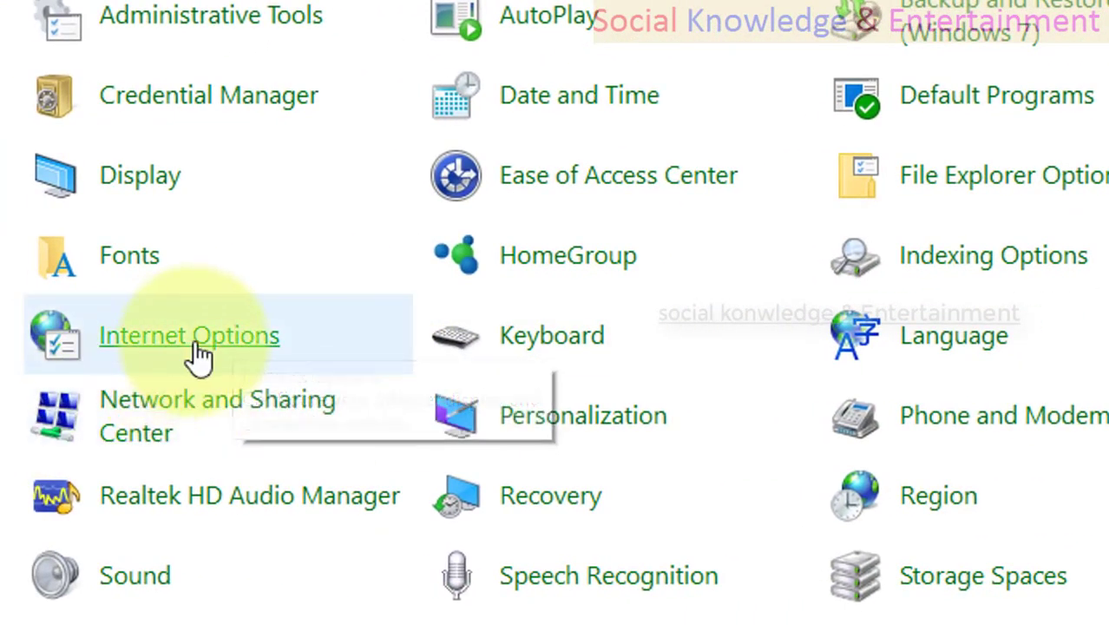
# Step: Check the Internet Options general settings and the Intel HD Graphics item in the Control Panel, and close Internet Properties
pyautogui.click(195, 350)
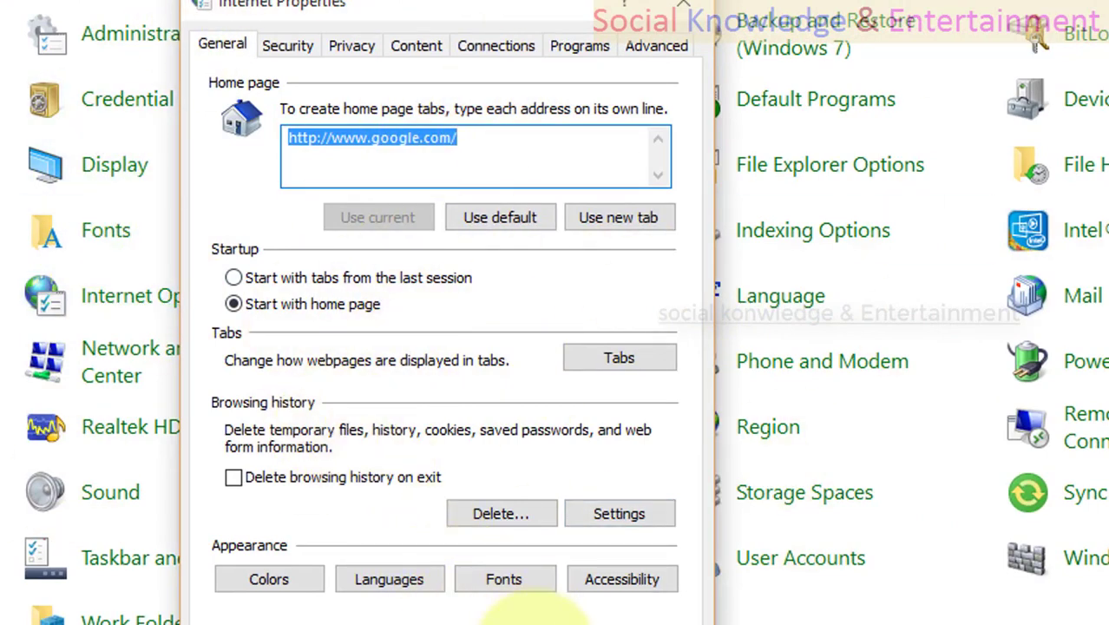
pyautogui.click(521, 618)
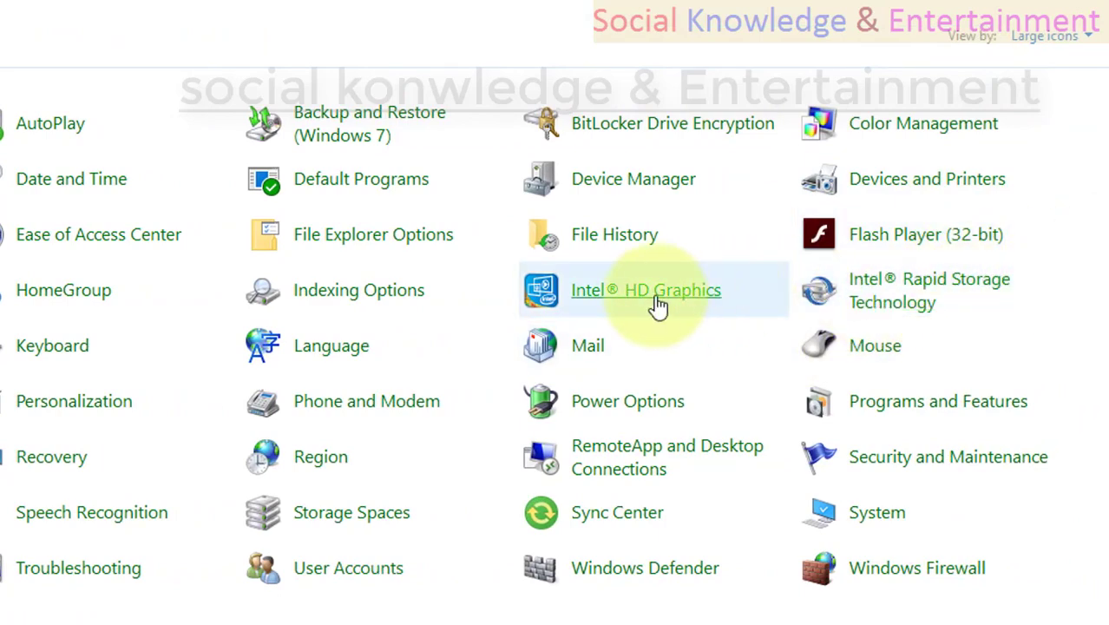
pyautogui.click(592, 301)
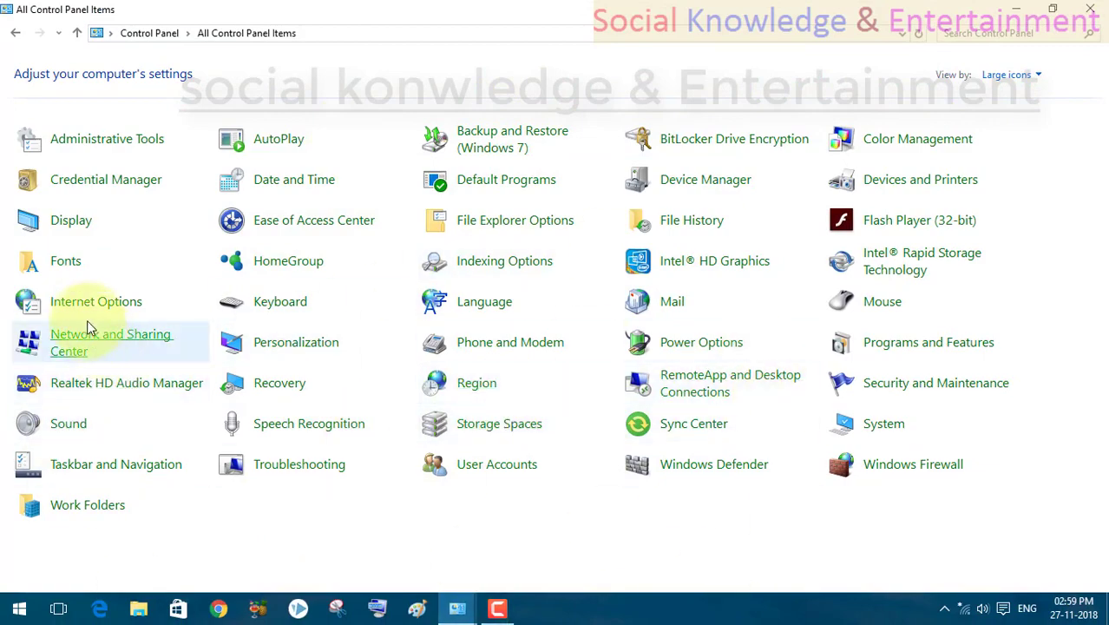
pyautogui.click(82, 311)
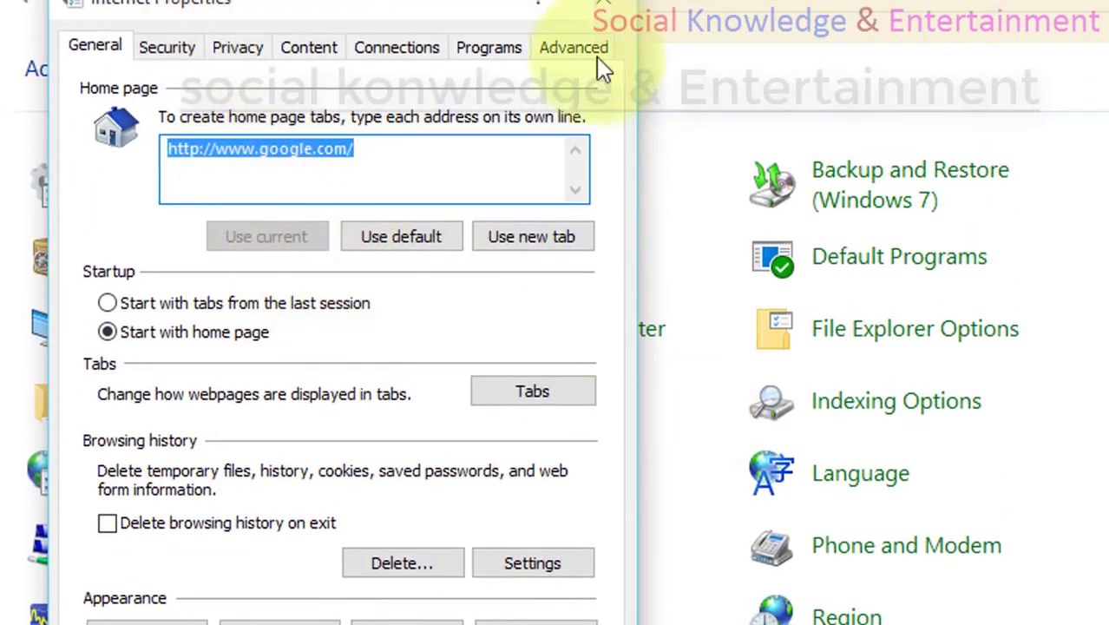
pyautogui.click(605, 2)
# Step: Subscribe to the Social Knowledge & Entertainment channel on YouTube in the browser
pyautogui.click(239, 487)
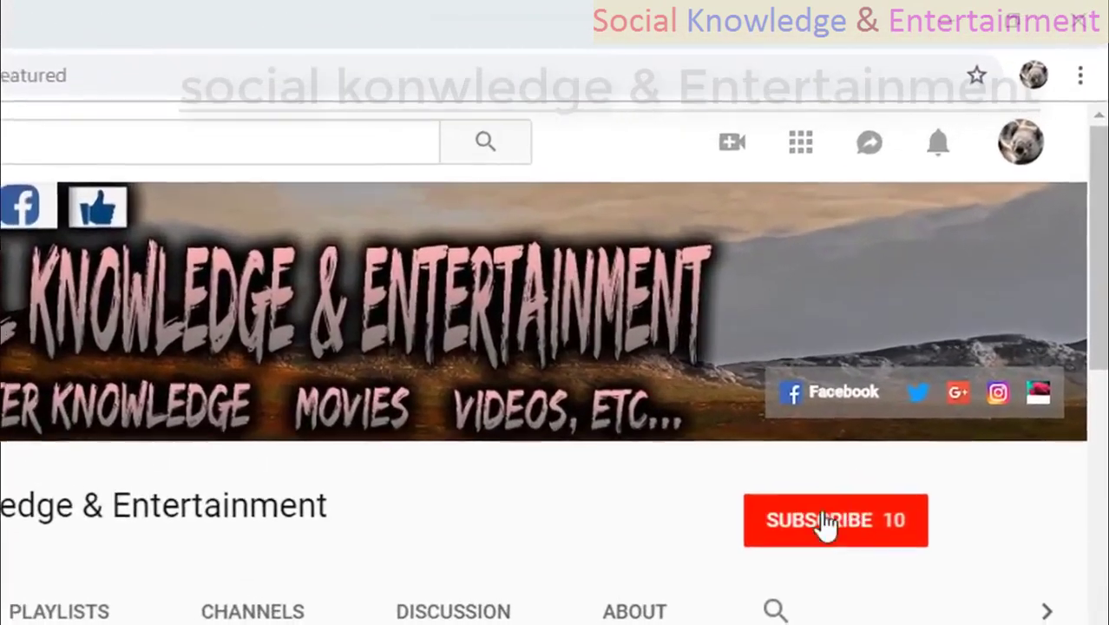
pyautogui.click(940, 301)
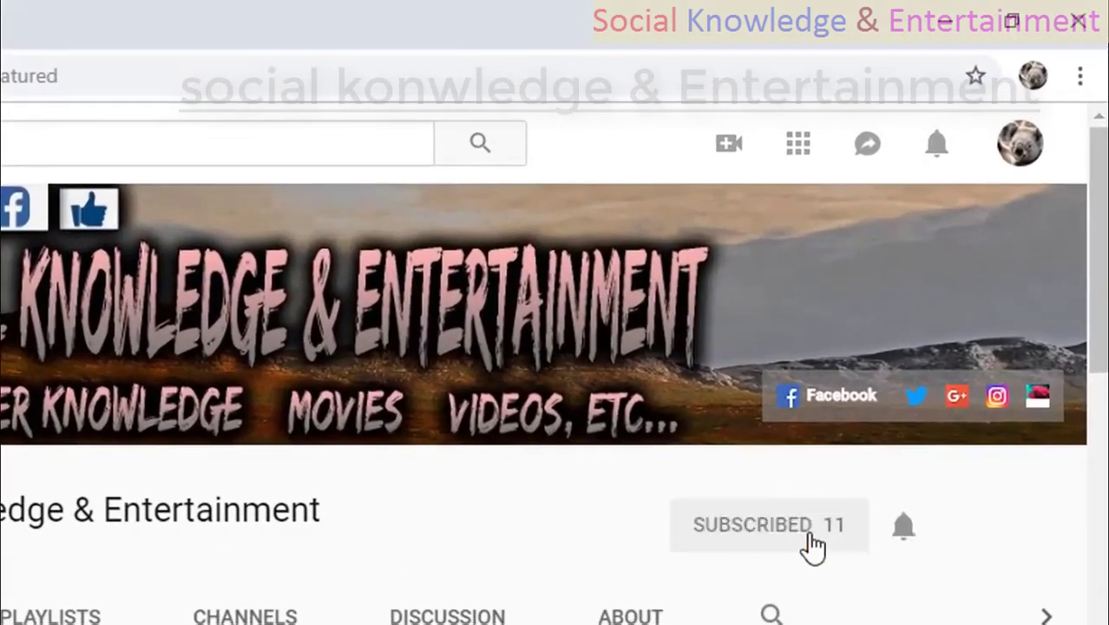